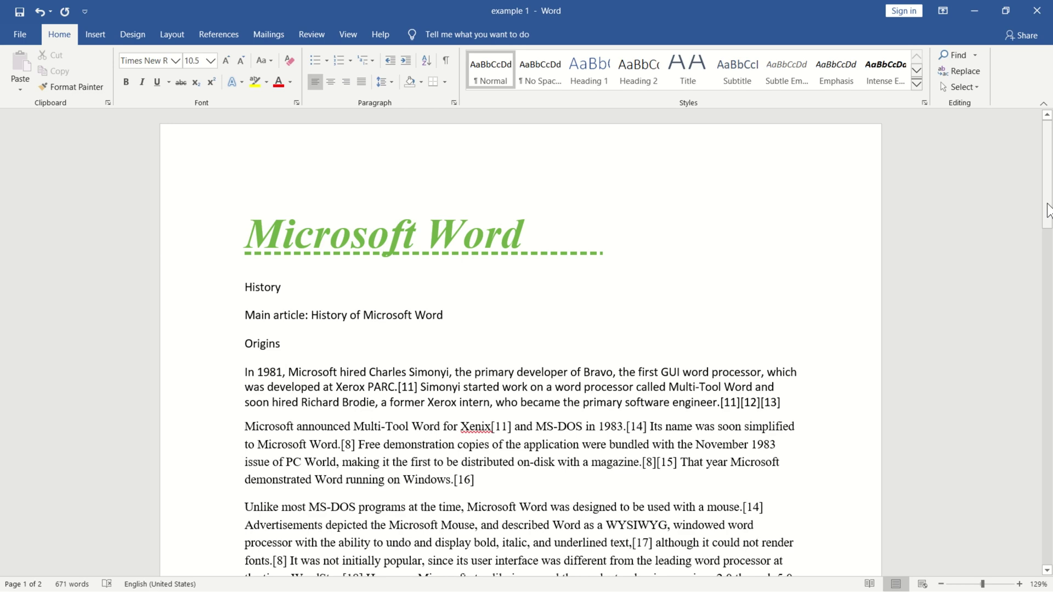
- Insert a blank paragraph before 'In 1986' so the Atari paragraph's last word 'updated.' drops to page 2
drag(1049, 211, 1052, 340)
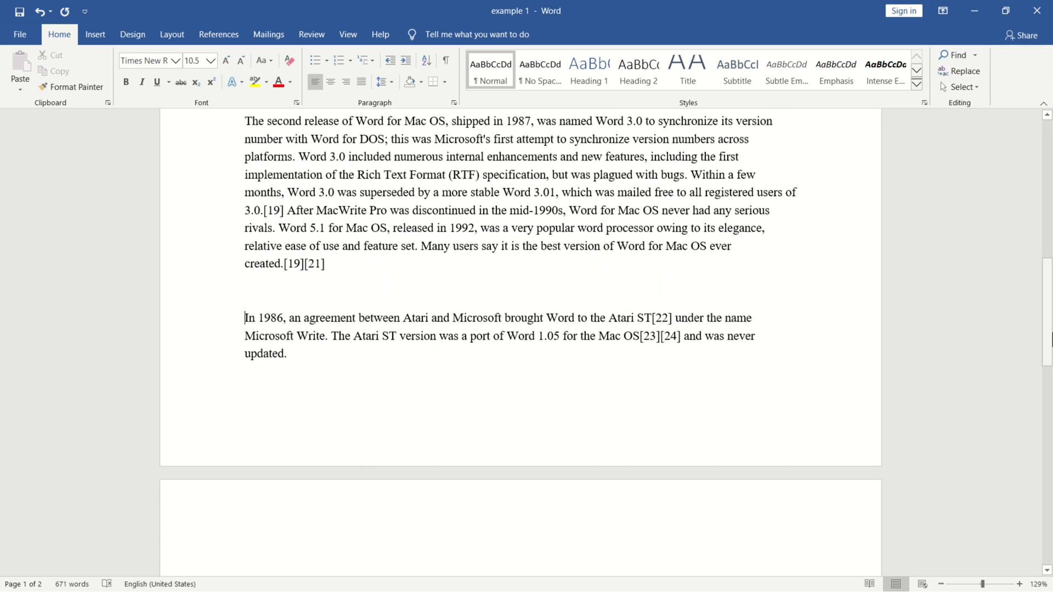
click(229, 329)
click(244, 319)
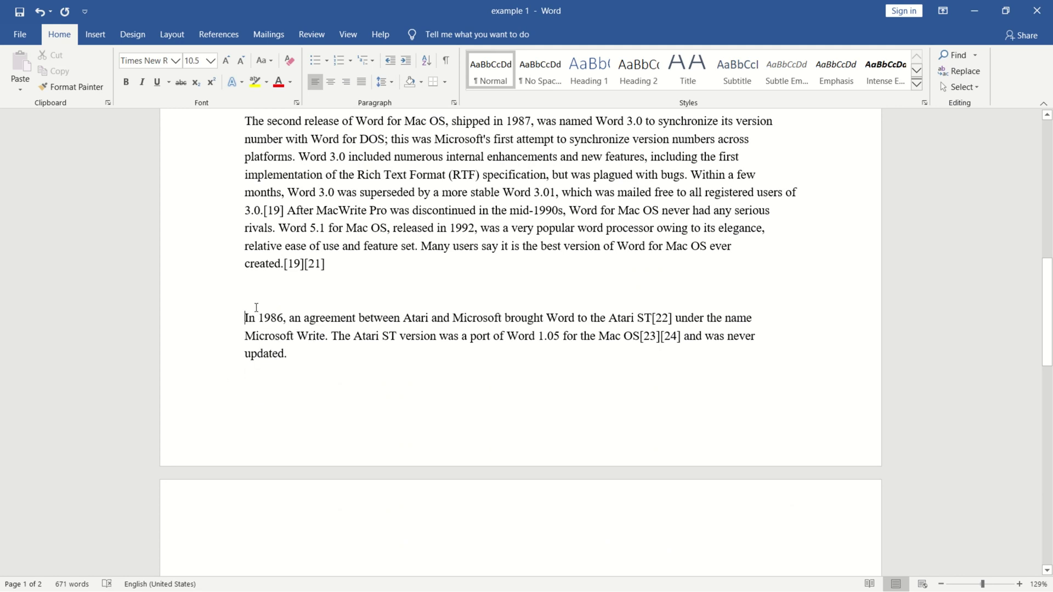
key(Return)
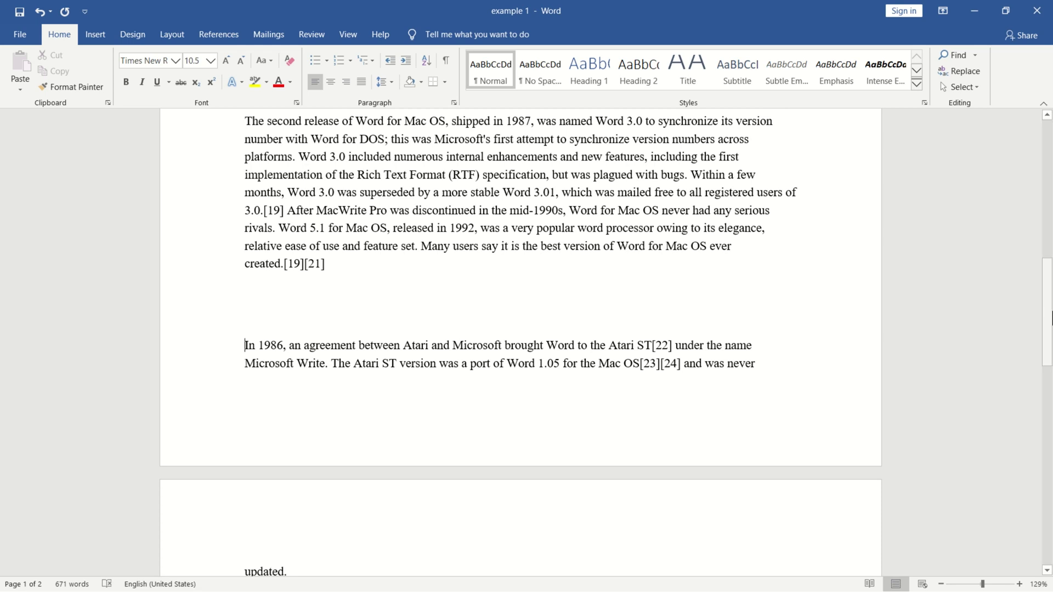
click(1048, 295)
drag(1047, 296, 1047, 328)
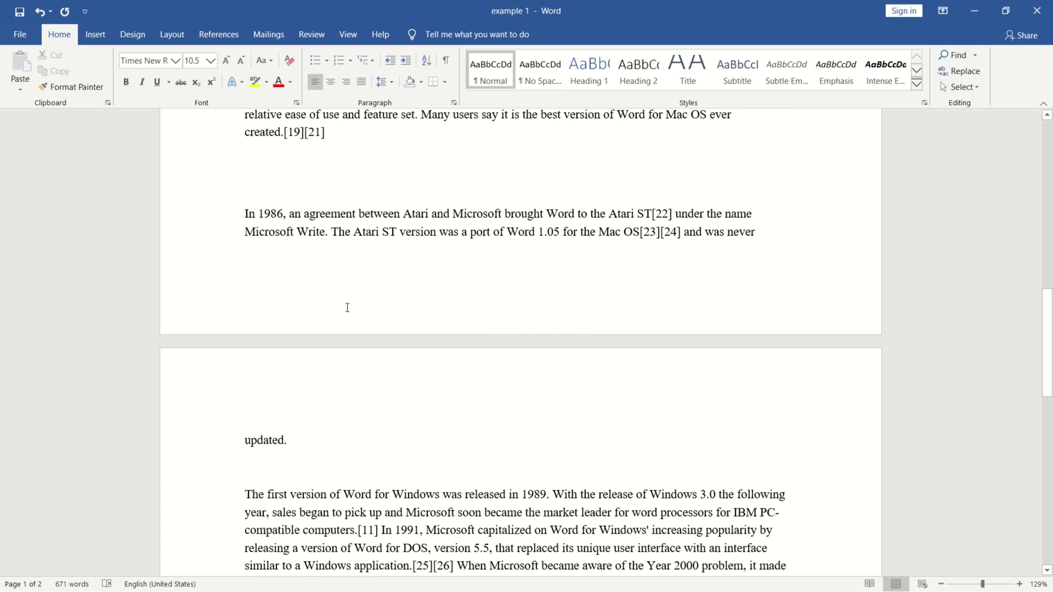
click(325, 251)
key(ctrl)
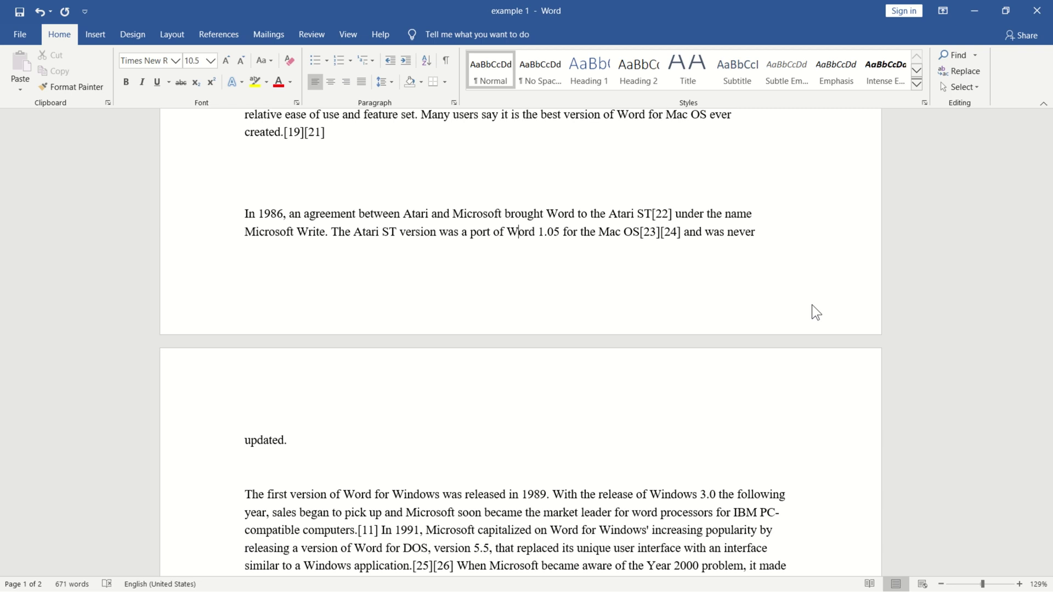
- Add a second blank line above the Atari paragraph, leaving only its first line on page 1
click(282, 183)
key(Return)
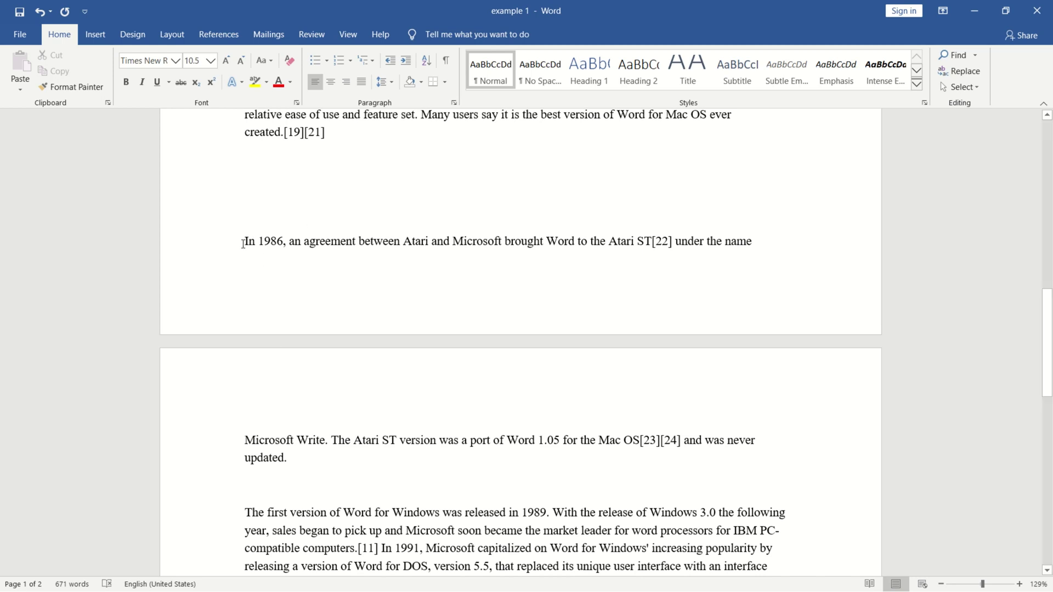
click(736, 222)
click(286, 455)
click(228, 257)
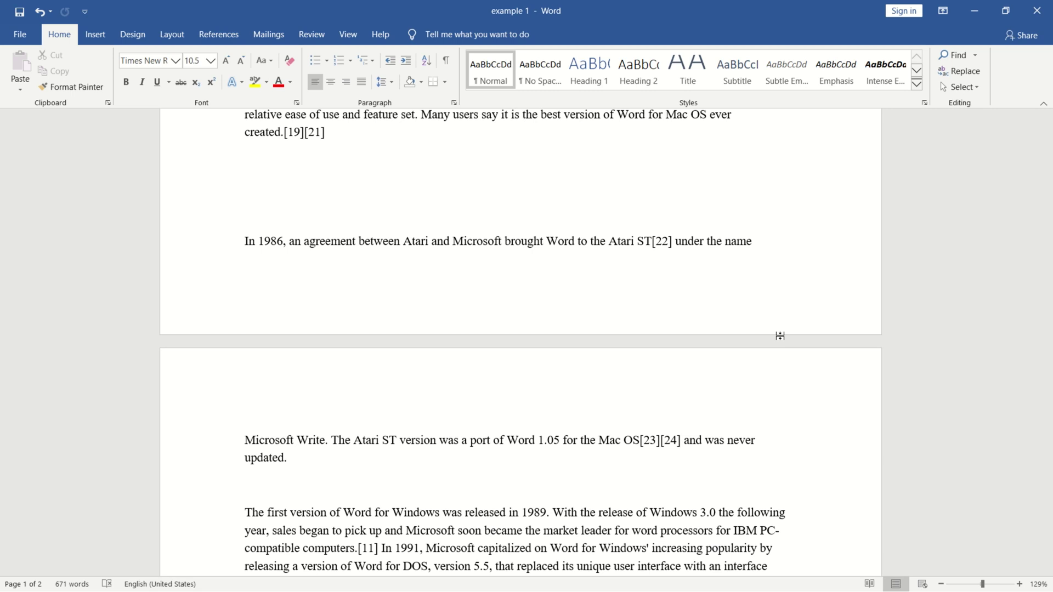
key(ctrl+z)
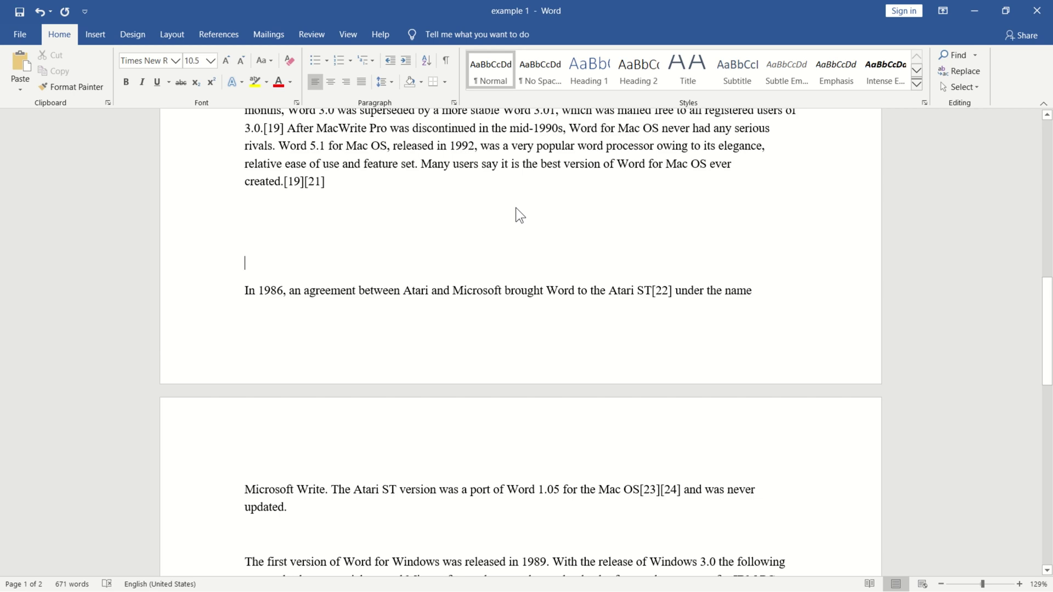
click(441, 291)
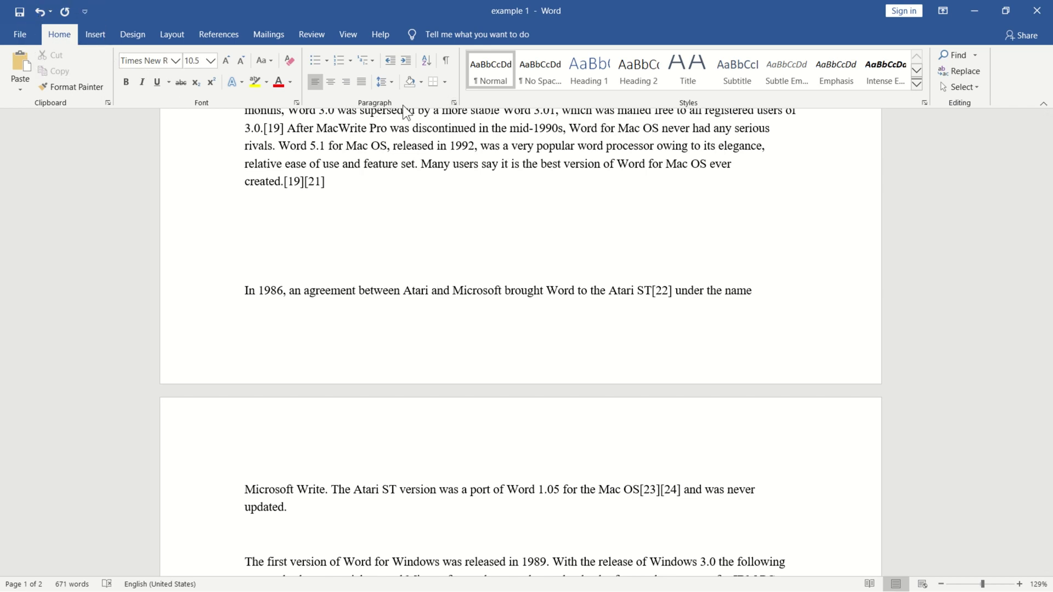
- Turn on Widow/Orphan control in the Atari paragraph's Line and Page Breaks settings
click(383, 100)
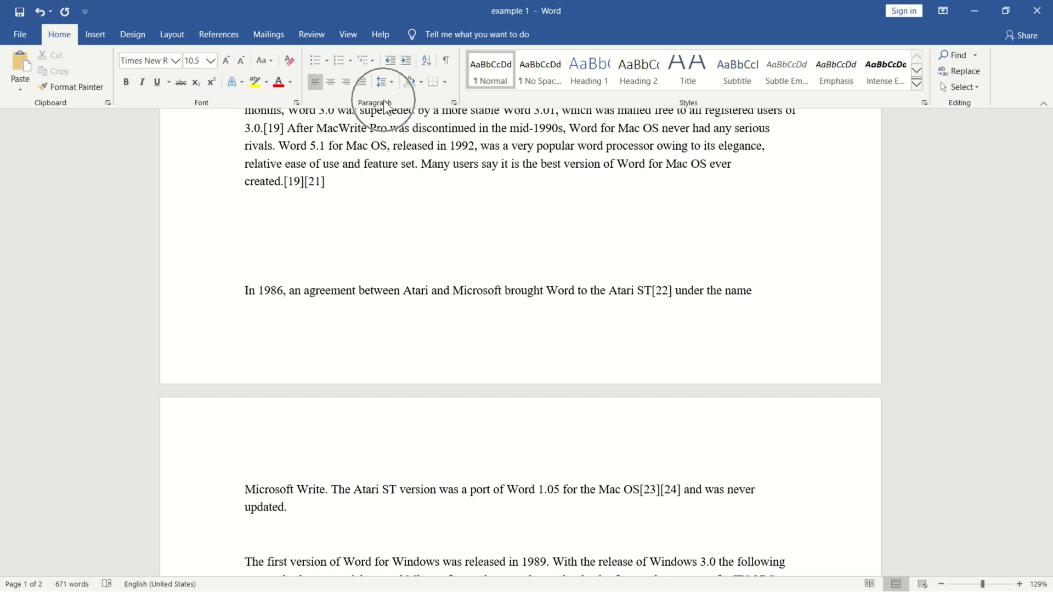
click(455, 104)
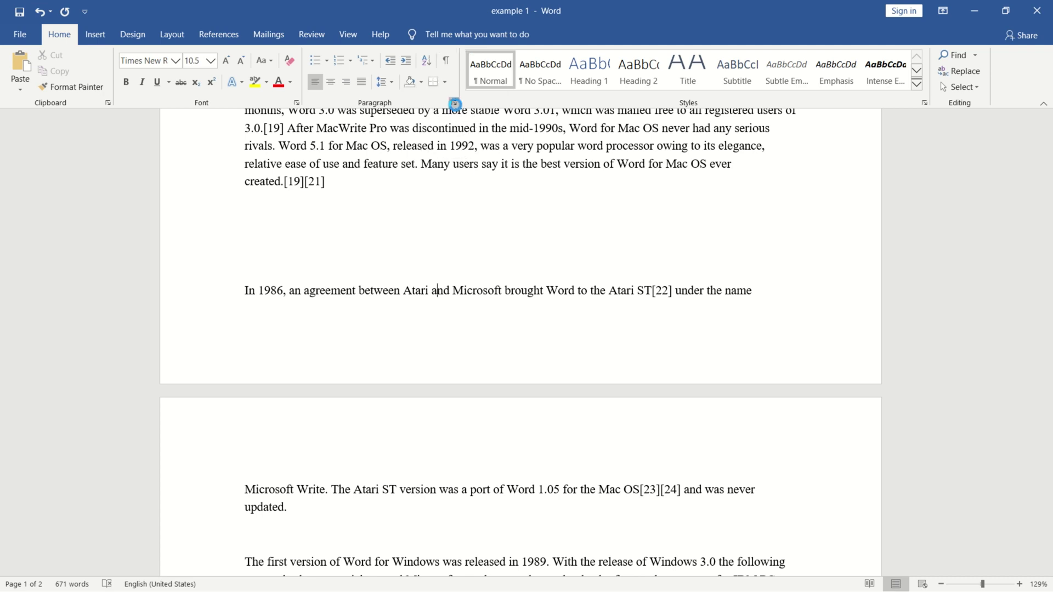
click(428, 126)
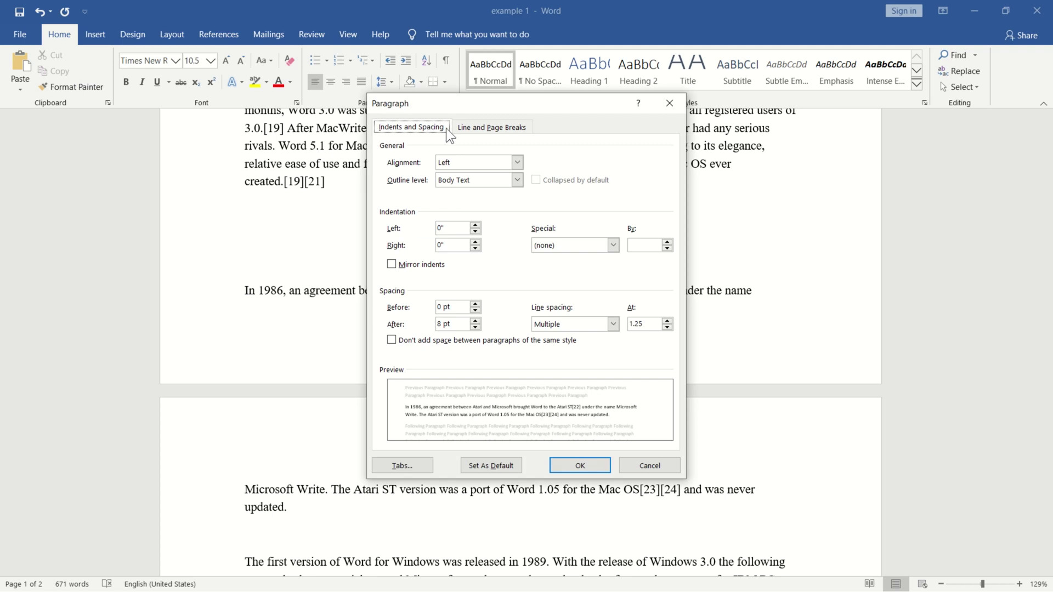
click(473, 126)
click(499, 128)
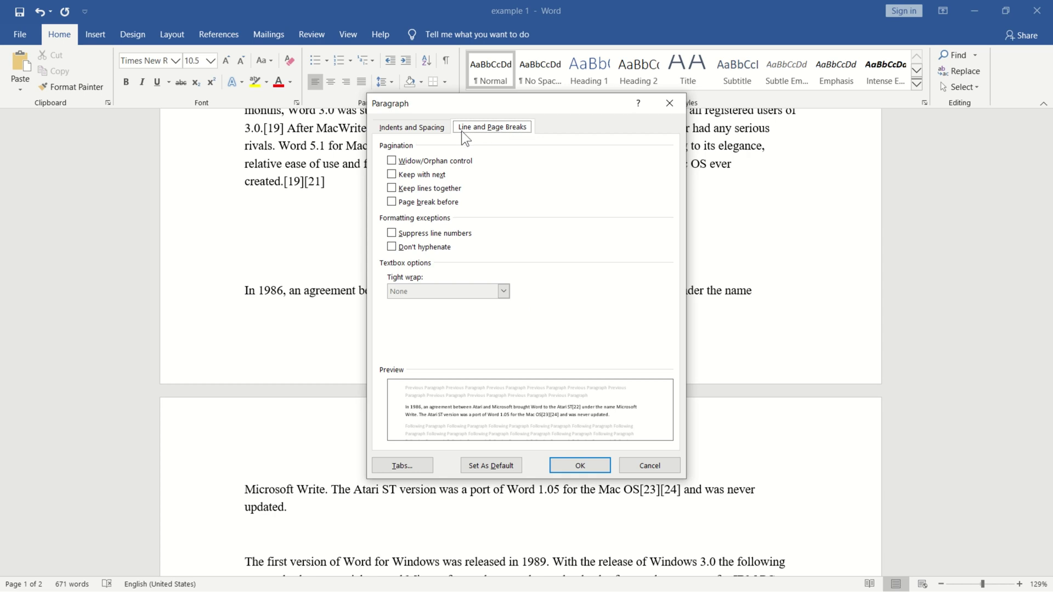
click(426, 164)
click(391, 162)
click(581, 467)
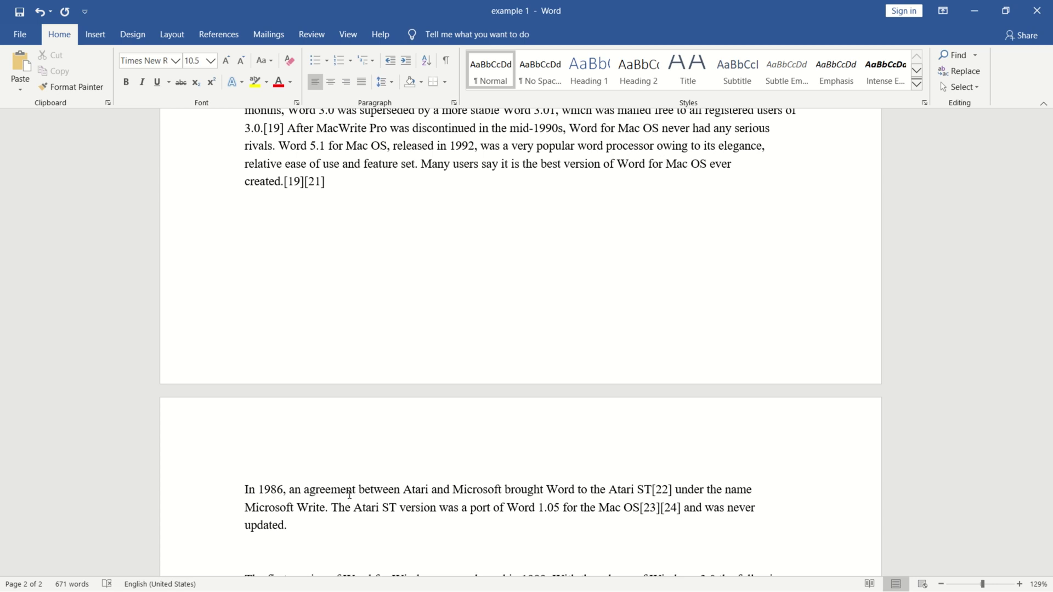
- Paste the copied Origins section at the end of the document
scroll(877, 340, up, 2)
drag(1048, 304, 1047, 509)
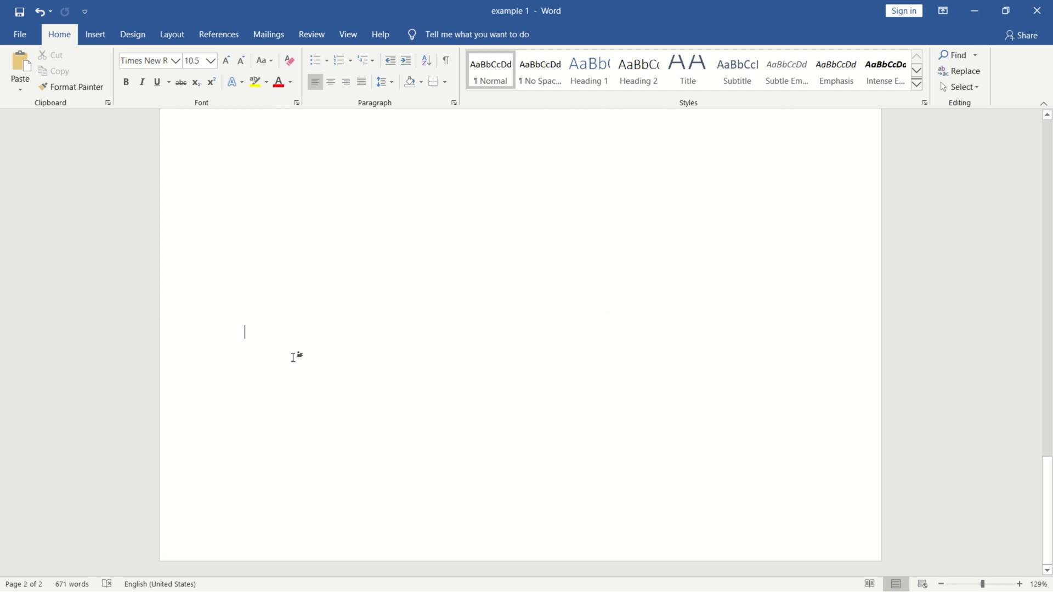
text(Origins In 1981, Microsoft hired Charles Simonyi, the primary developer of Bravo, the first GUI word processor, which was developed at Xerox PARC.[11] Simonyi started work on a word processor called Multi-Tool Word and soon hired Richard Brodie, a former Xerox intern, who became the primary software engineer.[11][12][13] Microsoft announced Multi-Tool Word for Xenix[11] and MS-DOS in 1983.[14] Its name was soon simplified to Microsoft Word.[8] Free demonstration copies of the application were bundled with the November 1983 issue of PC World, making it the first to be distributed on-disk with a magazine.[8][15] That year Microsoft demonstrated Word running on Windows.[16])
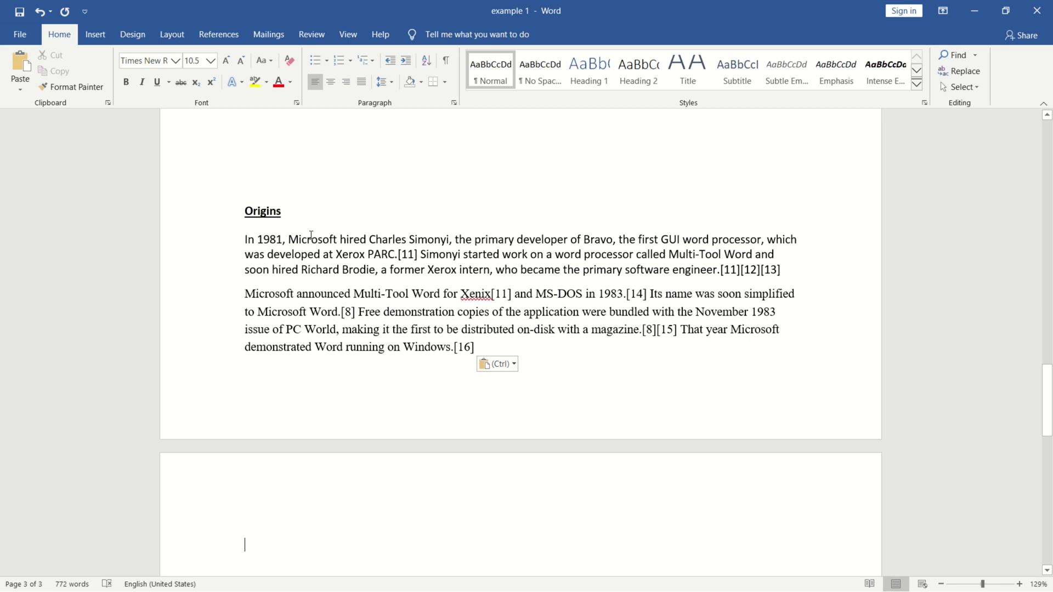
- Add two blank lines above the Origins heading so it ends page 2, apart from its body
click(248, 197)
key(Return)
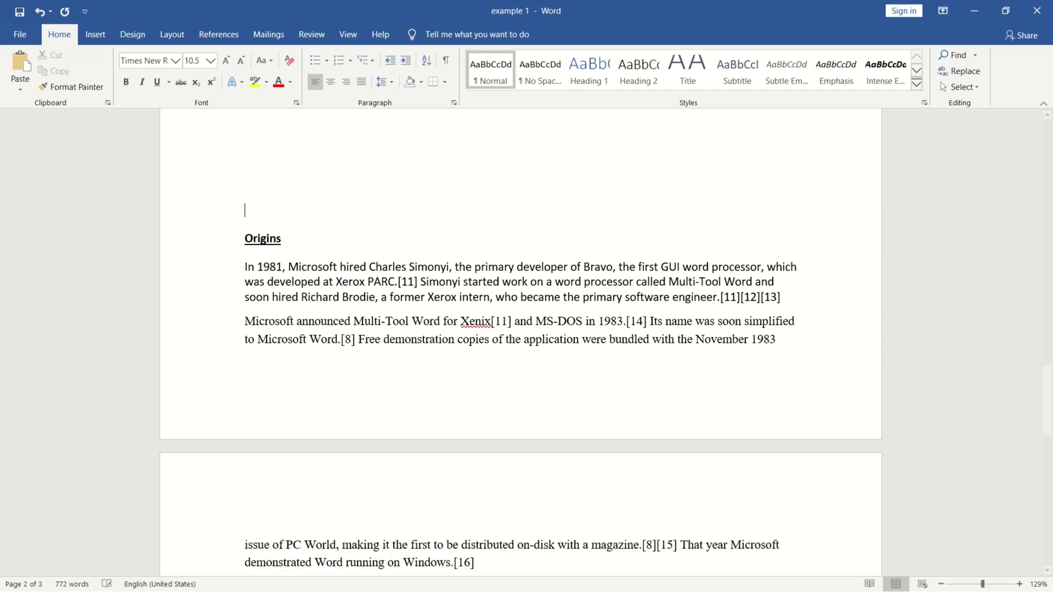
key(Return)
key(Return)
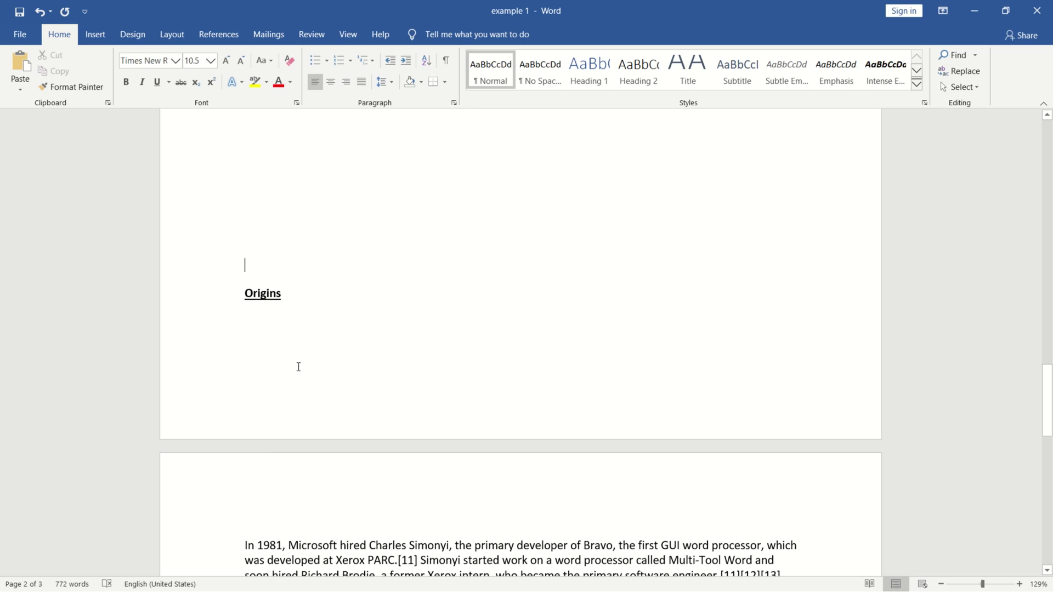
click(354, 545)
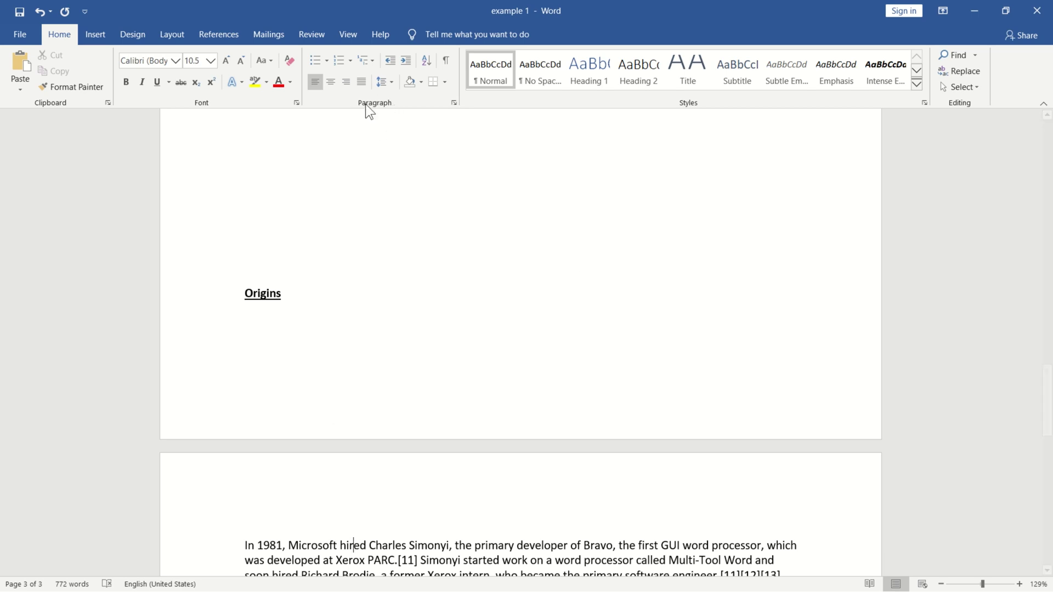
- Apply Keep with next to the Origins heading so it joins the 1981 Simonyi paragraph on page 3
click(455, 104)
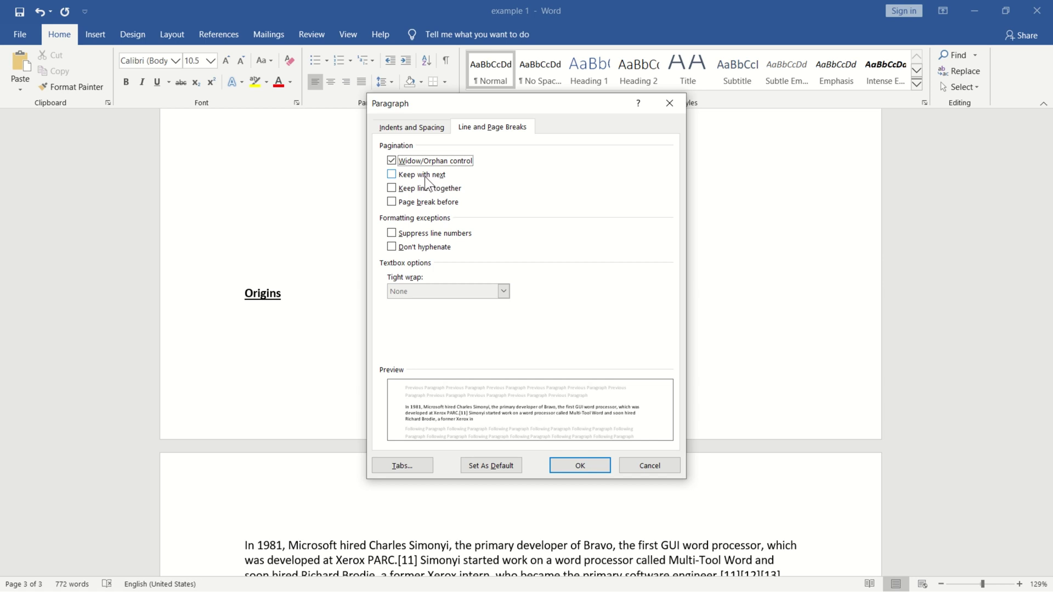
click(394, 177)
click(448, 203)
click(573, 466)
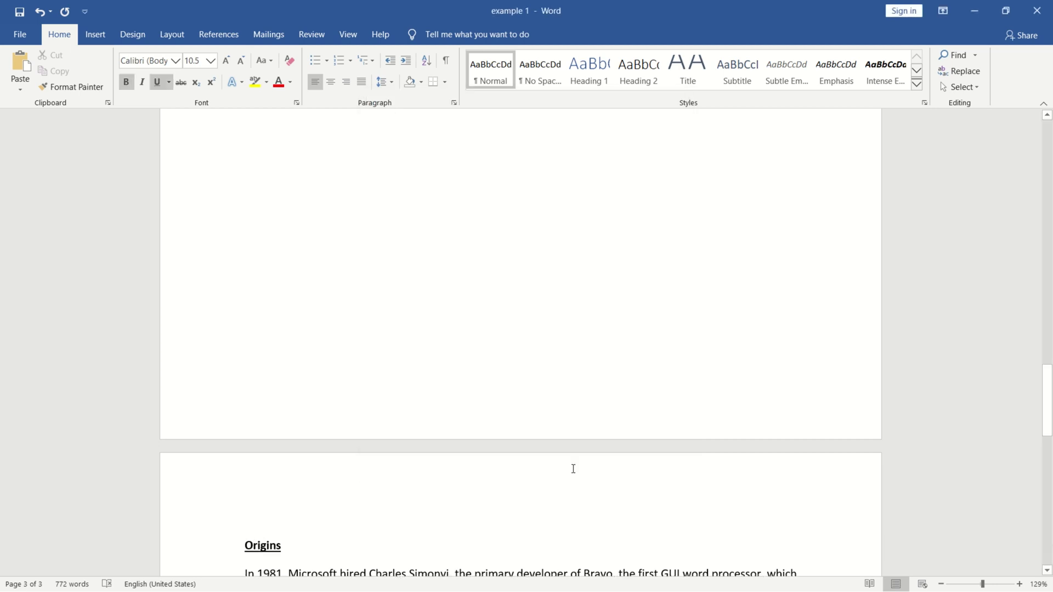
- Remove the empty line above Origins, keep Origins on its own page, and return to the Word for Windows paragraph
mouse_move(1048, 401)
mouse_down()
mouse_move(1049, 428)
mouse_move(1049, 416)
mouse_up()
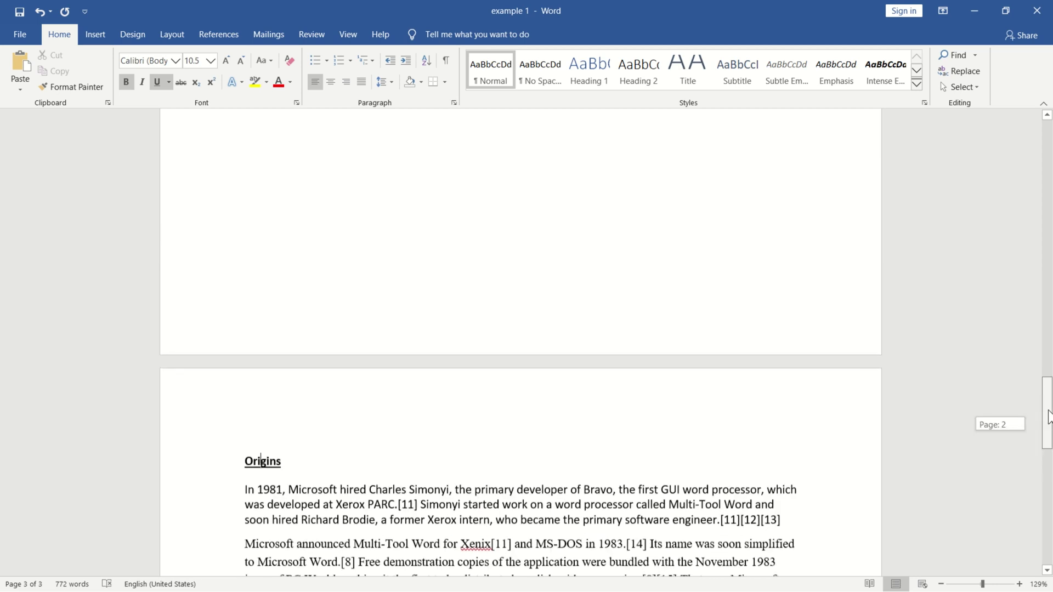
click(314, 148)
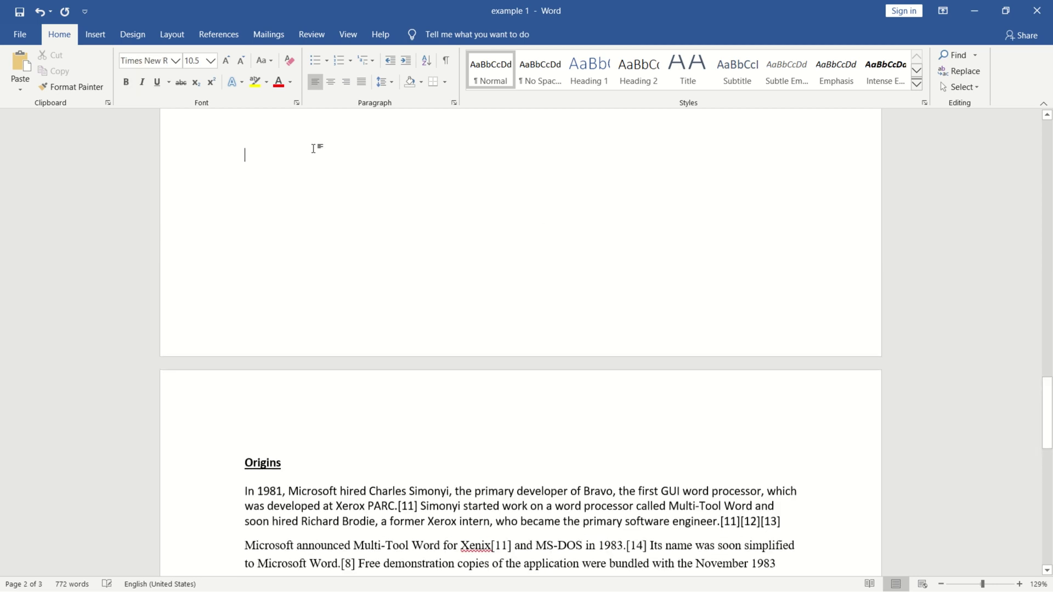
key(Delete)
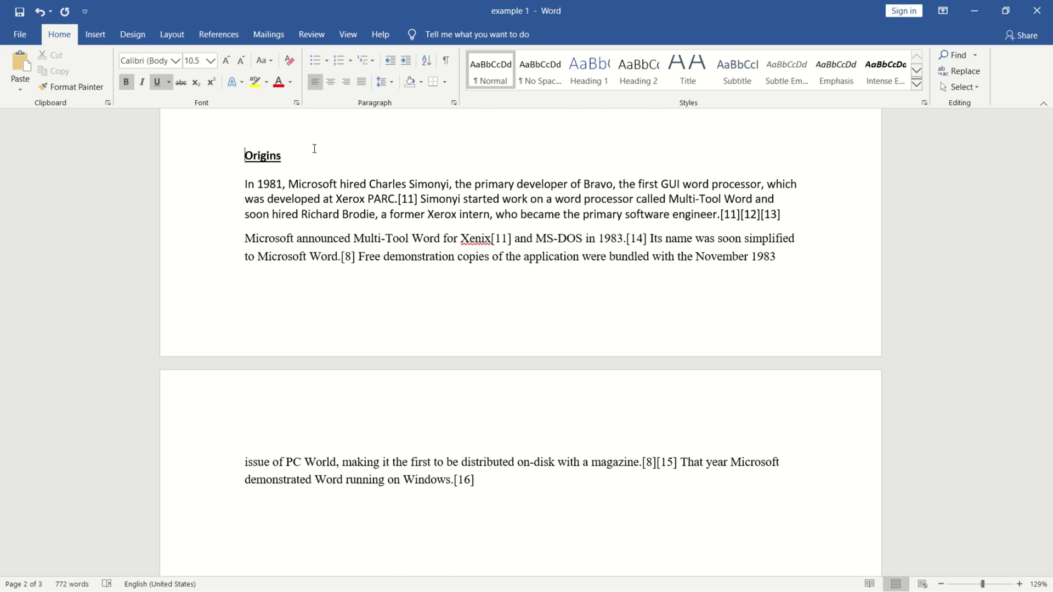
key(ctrl+Return)
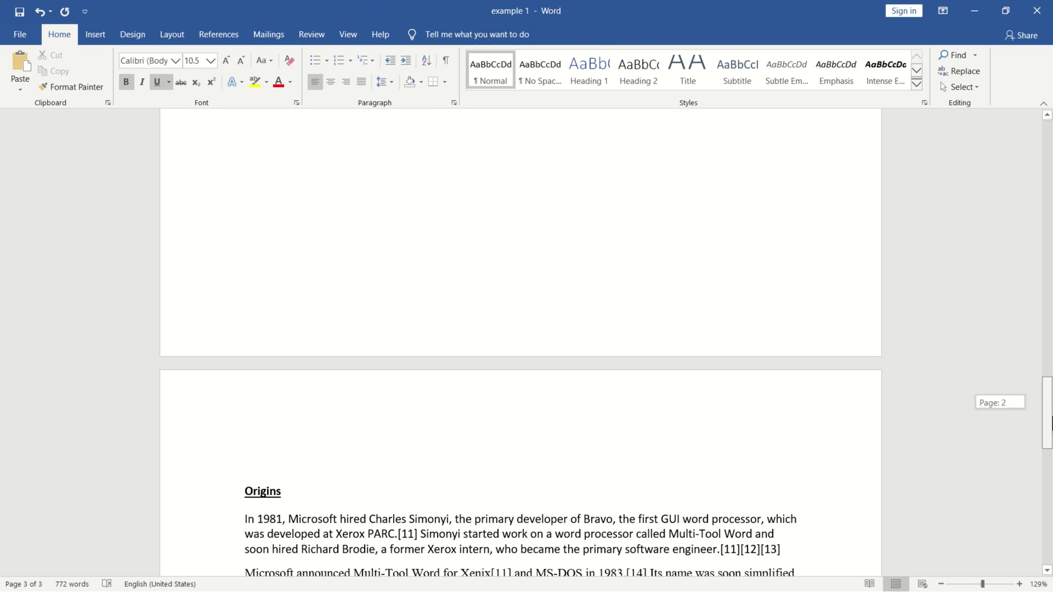
drag(1048, 407, 1052, 439)
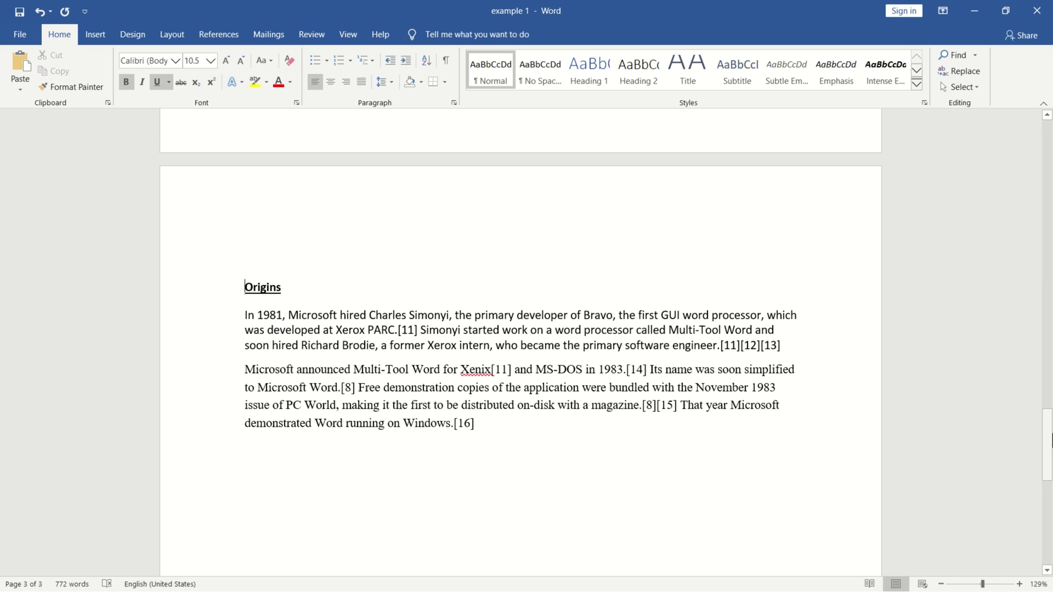
key(shift+F5)
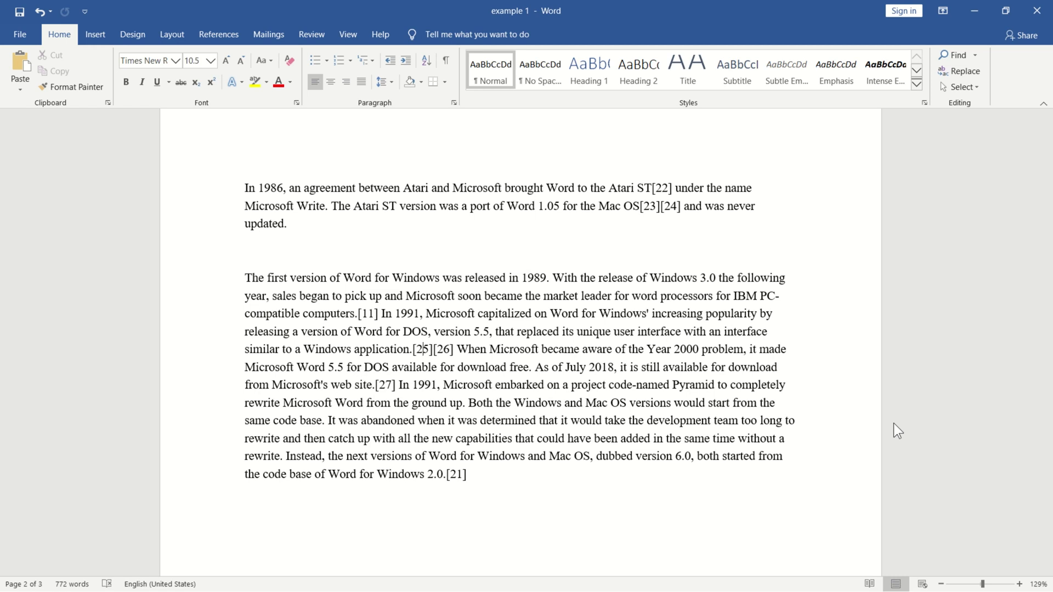
- Add a blank line after 'updated.' to push the Word for Windows paragraph across the page break
double_click(206, 359)
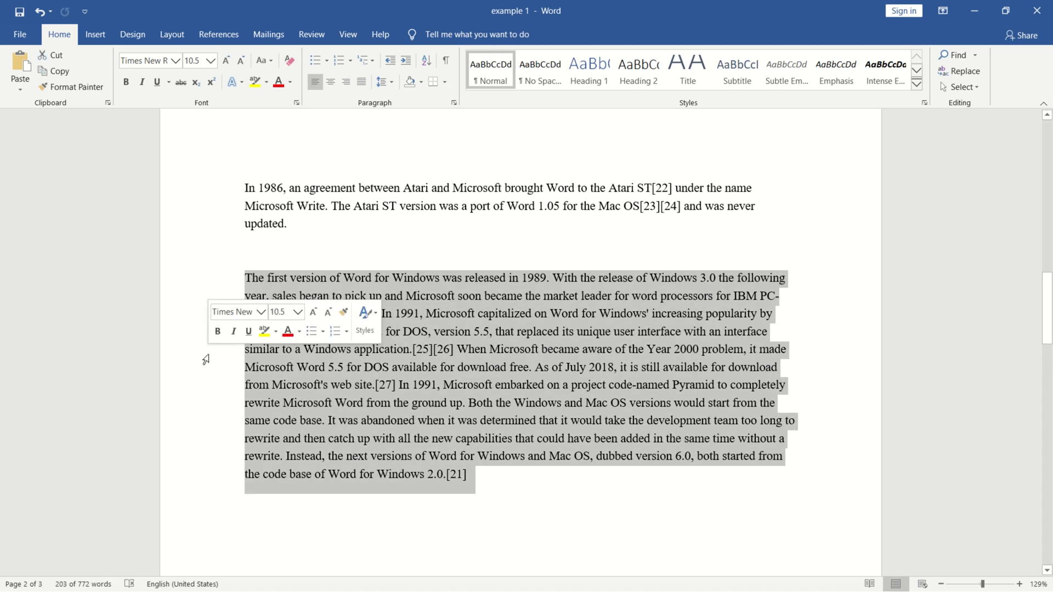
click(359, 230)
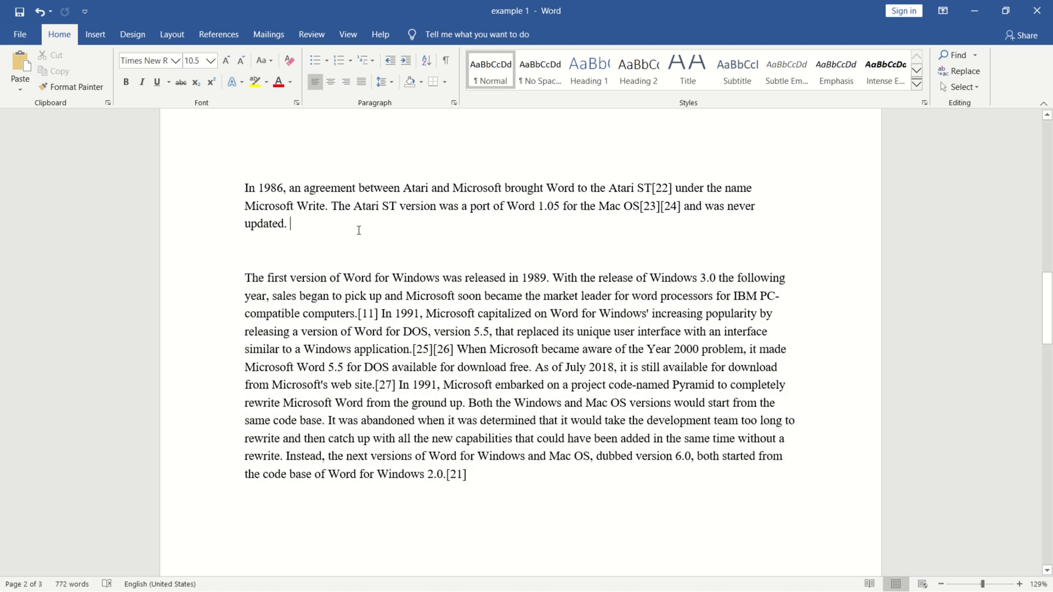
key(Return)
key(Return)
key(Return)
drag(1048, 296, 1052, 402)
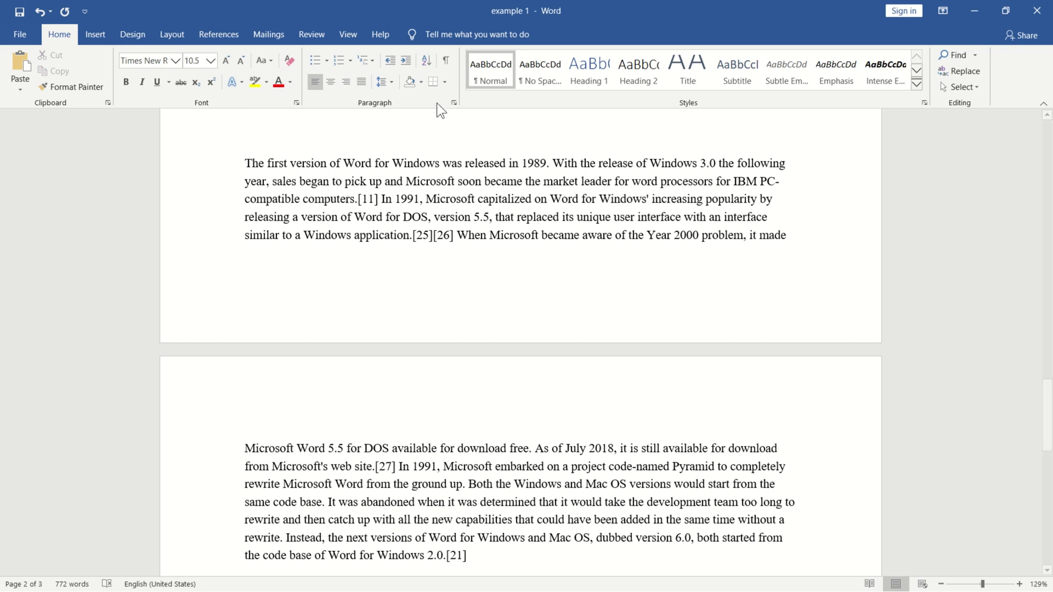
- Turn on Keep lines together for the 1989 Word for Windows paragraph
click(453, 102)
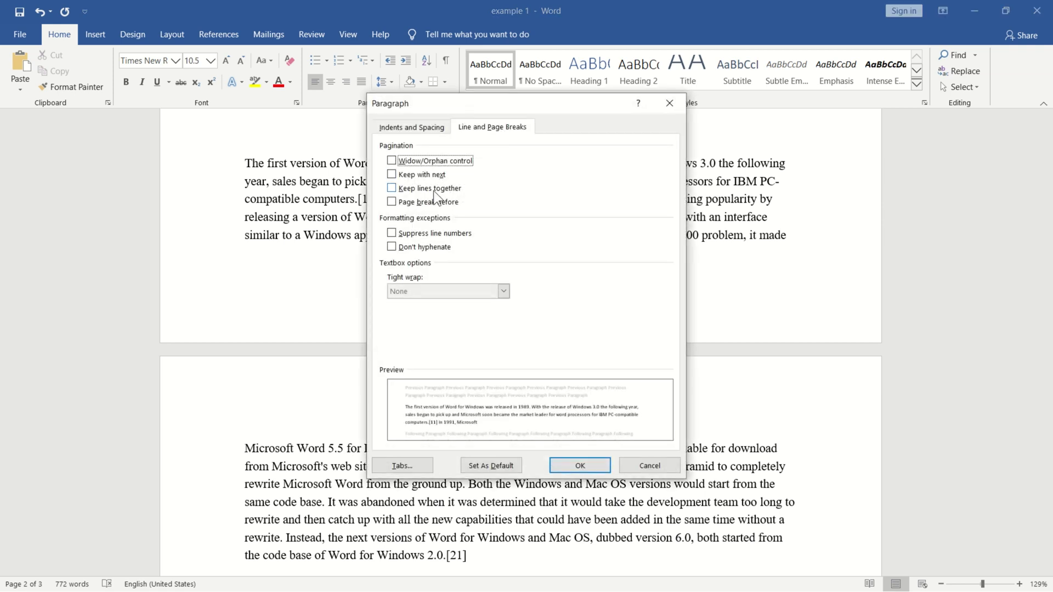
click(395, 193)
click(580, 466)
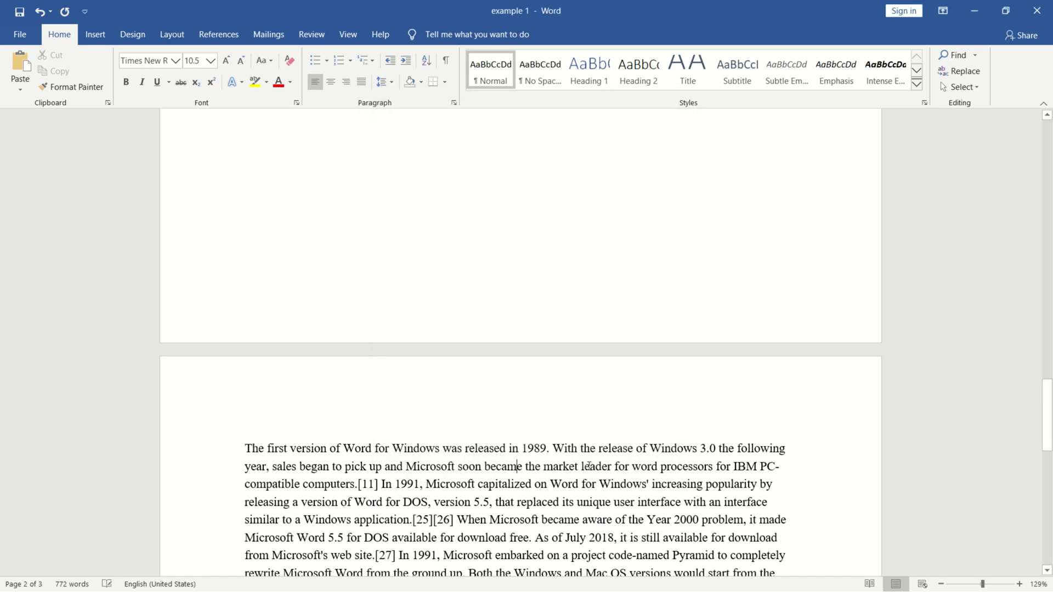
- Save the document and return to the start of the Word for Windows paragraph
drag(1052, 433, 1052, 457)
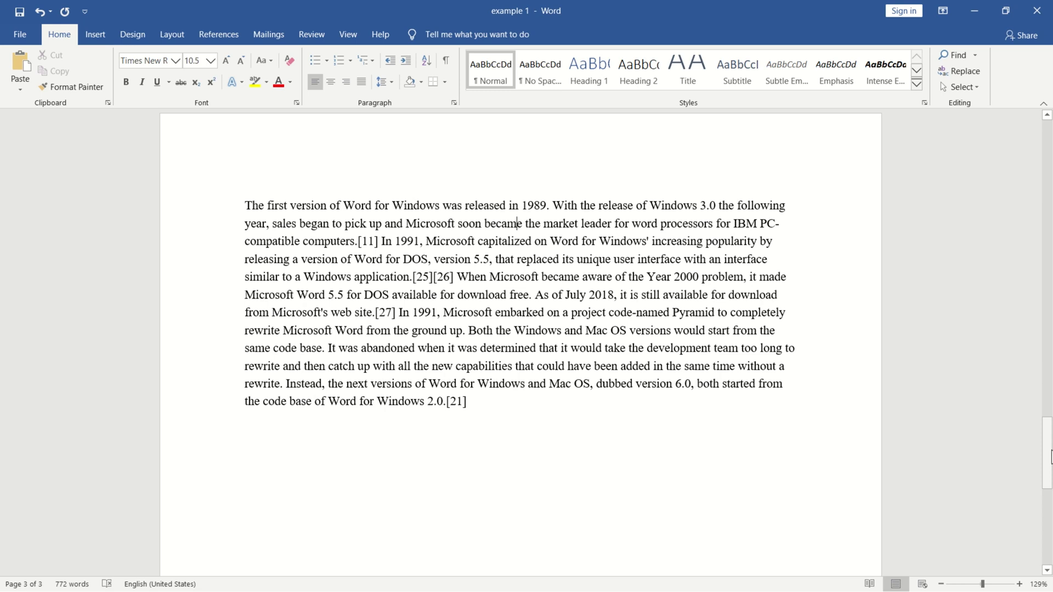
key(ctrl+s)
key(Page_Up)
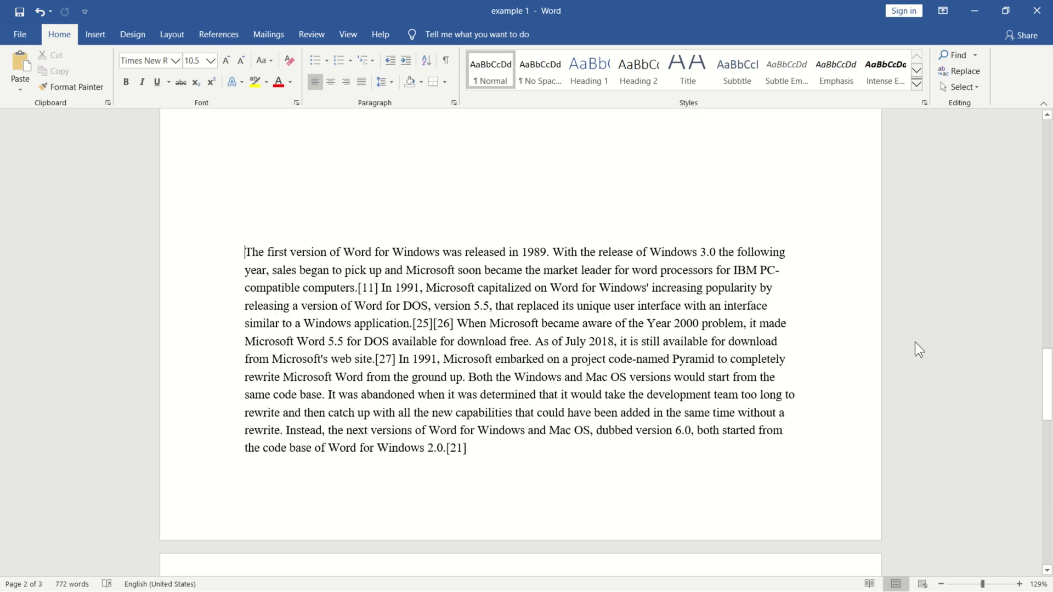